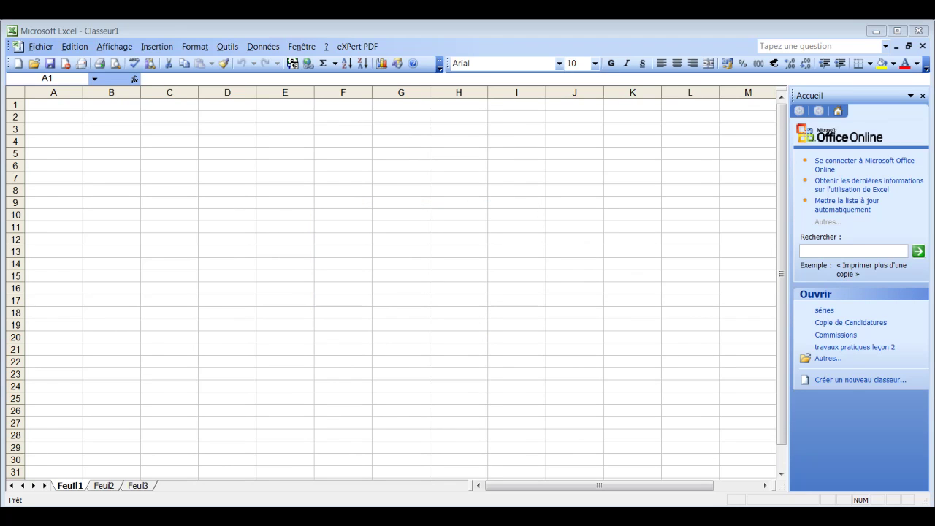
Enter the title 'Séries de type Géométrique !!!' in cell F9.
{"action": "left_click", "coordinate": [357, 205]}
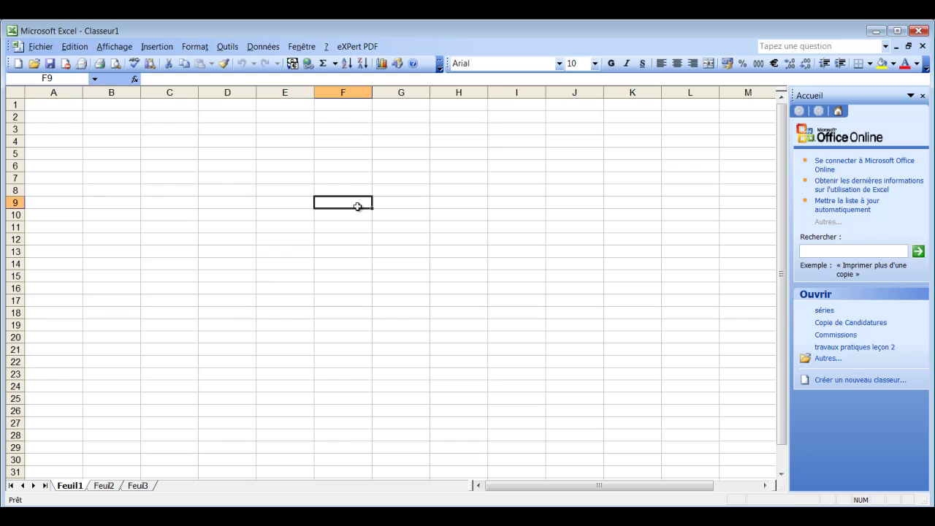
{"action": "type", "text": "Sér"}
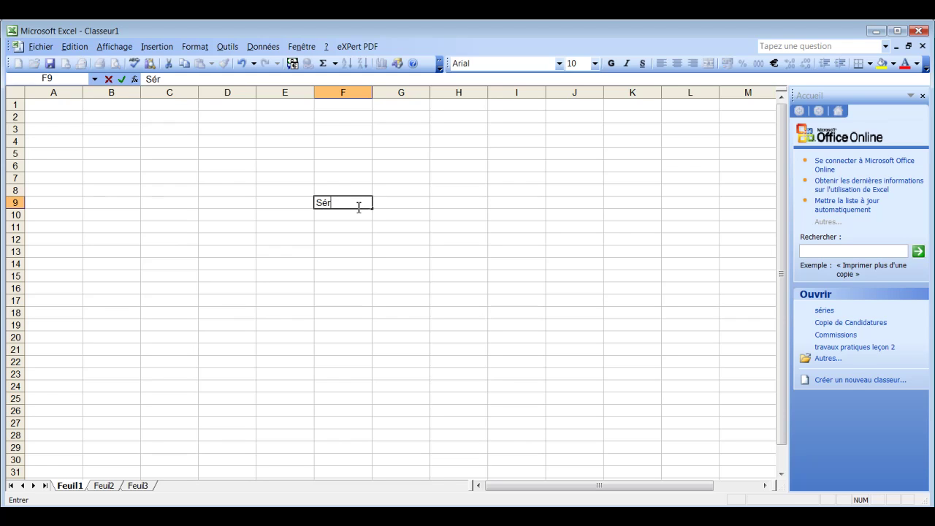
{"action": "type", "text": "ies"}
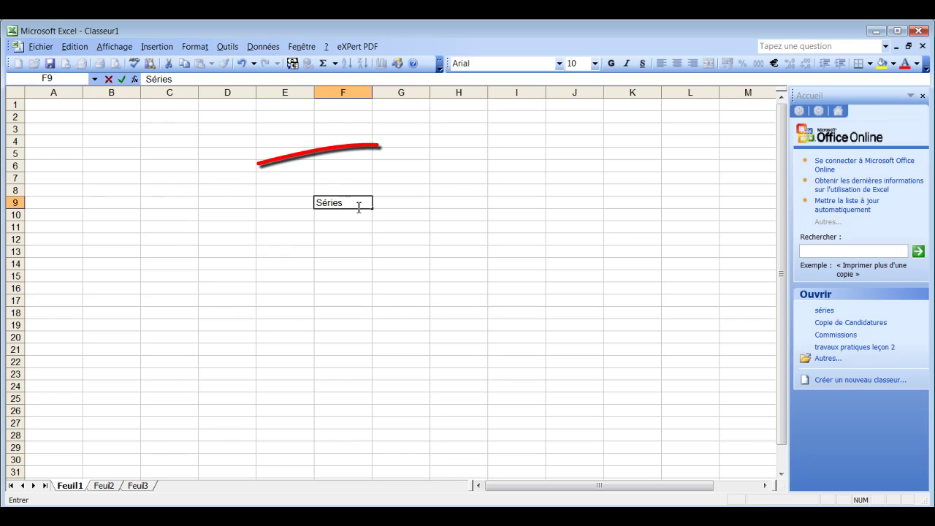
{"action": "type", "text": " de type"}
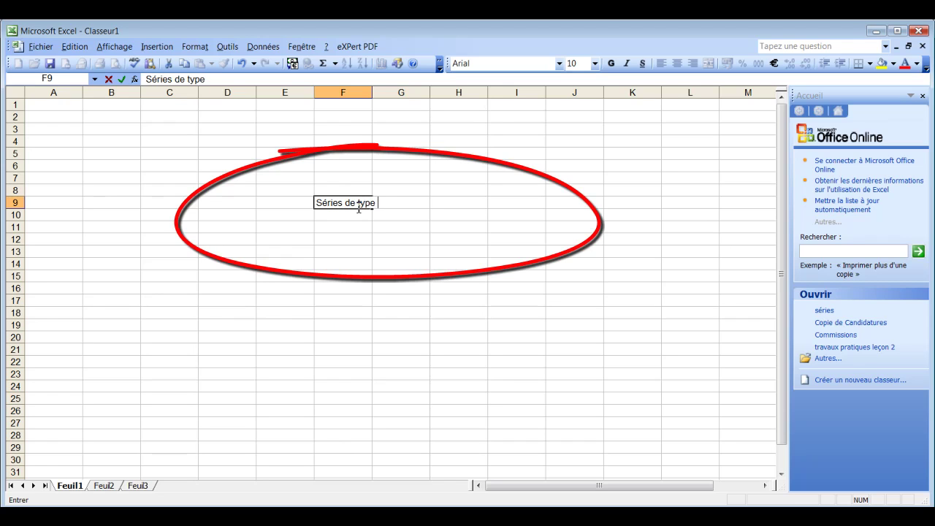
{"action": "type", "text": " Géo"}
{"action": "type", "text": "métrique !"}
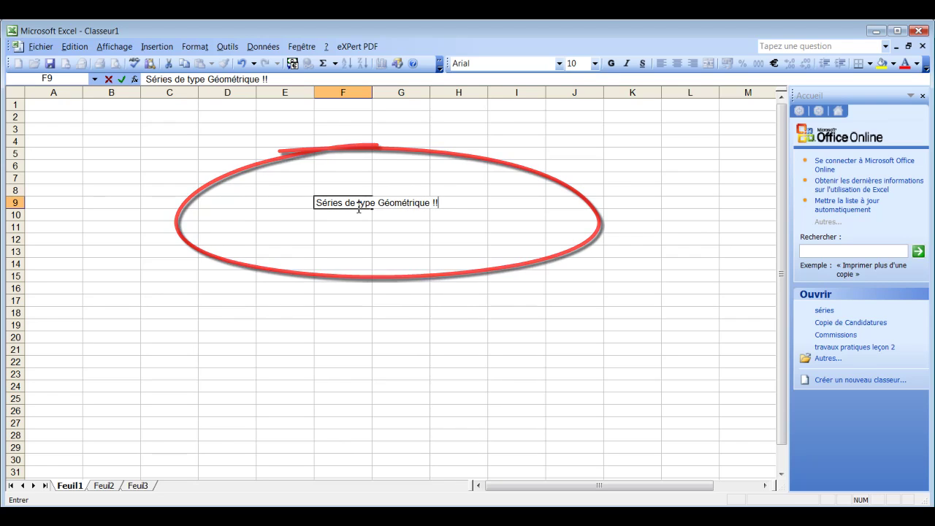
{"action": "type", "text": "!!"}
{"action": "key", "text": "Return"}
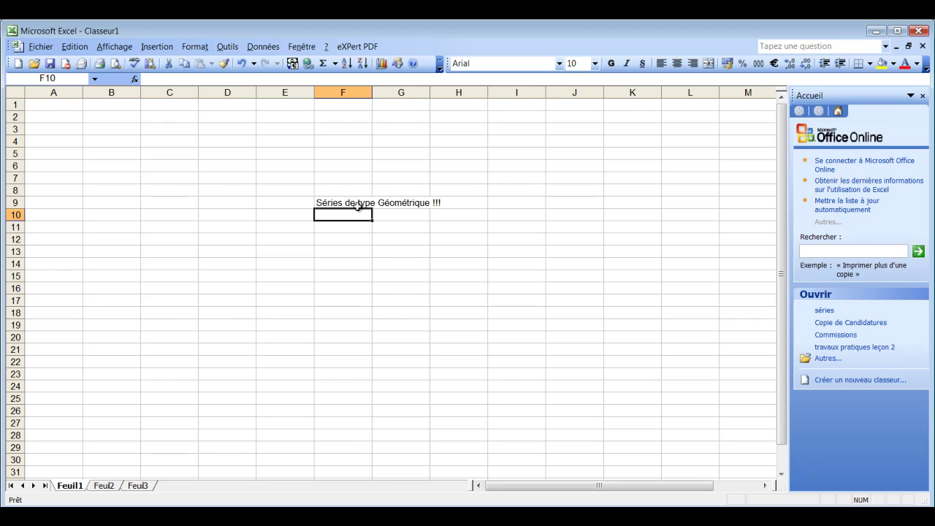
Inspect the cells holding the title, then return to cell A1.
{"action": "left_click", "coordinate": [357, 204]}
{"action": "left_click", "coordinate": [419, 204]}
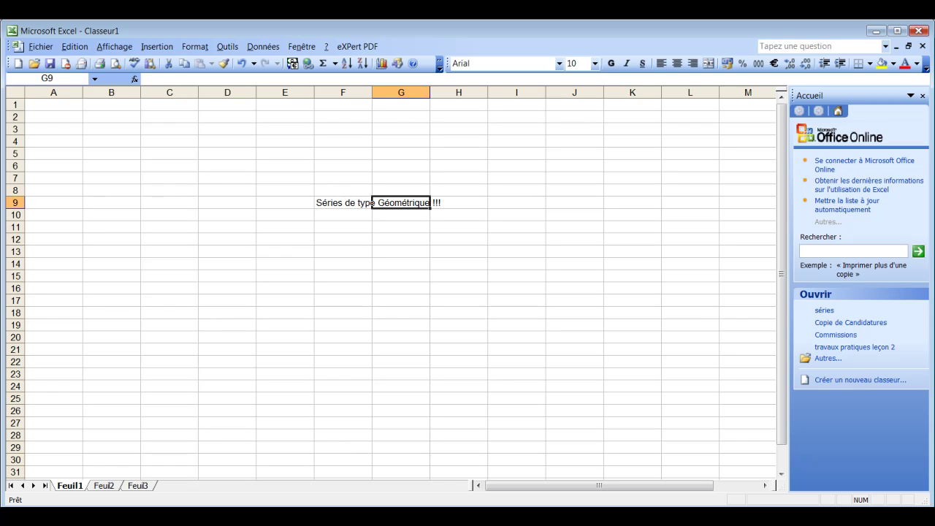
{"action": "key", "text": "ctrl+Home"}
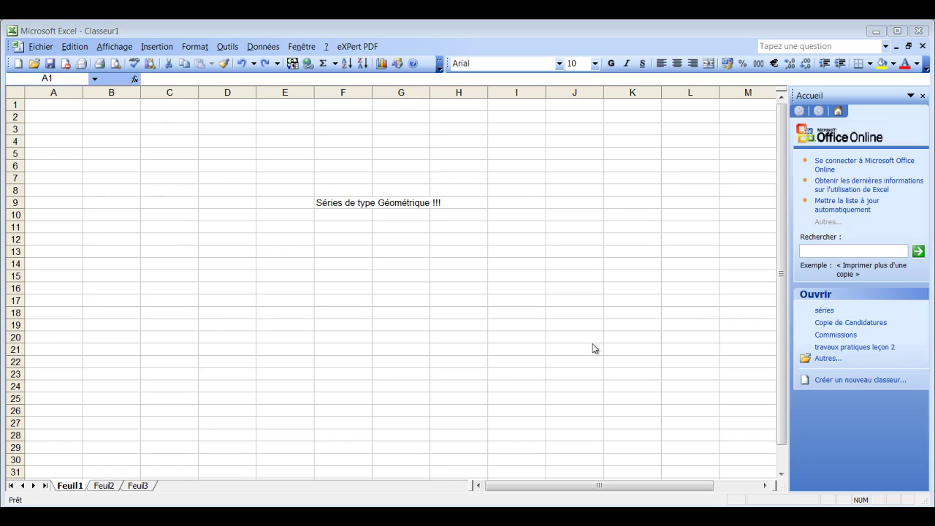
{"action": "left_click", "coordinate": [63, 105]}
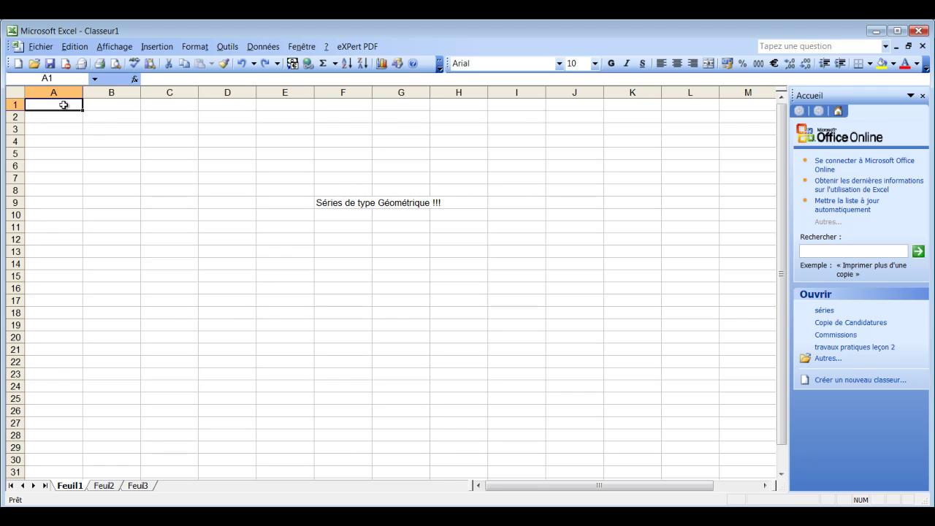
Put 2 in A1 and bring up the Série de données dialog via Edition > Remplissage.
{"action": "type", "text": "2"}
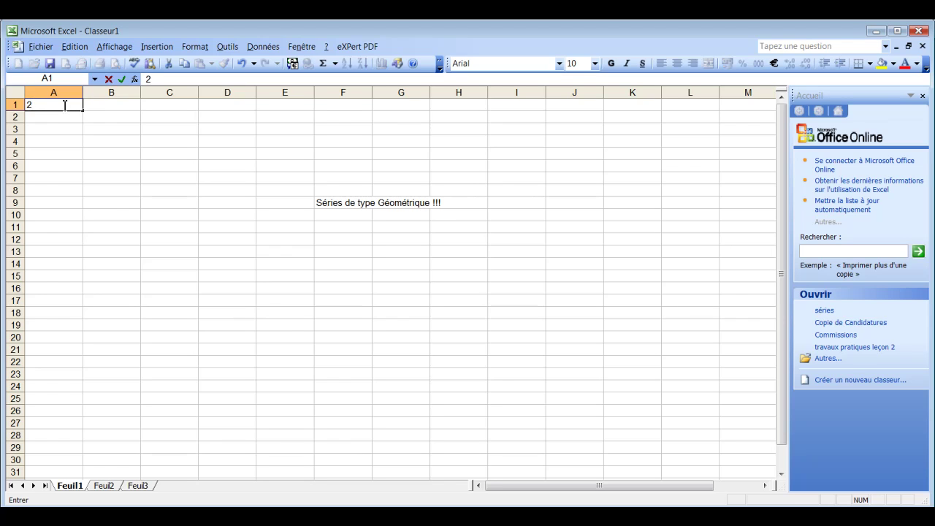
{"action": "key", "text": "Return"}
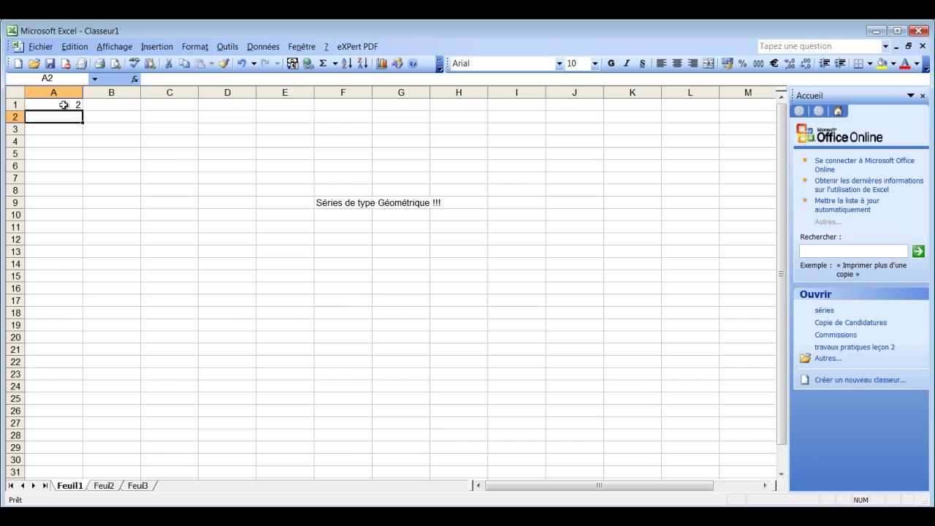
{"action": "left_click", "coordinate": [64, 105]}
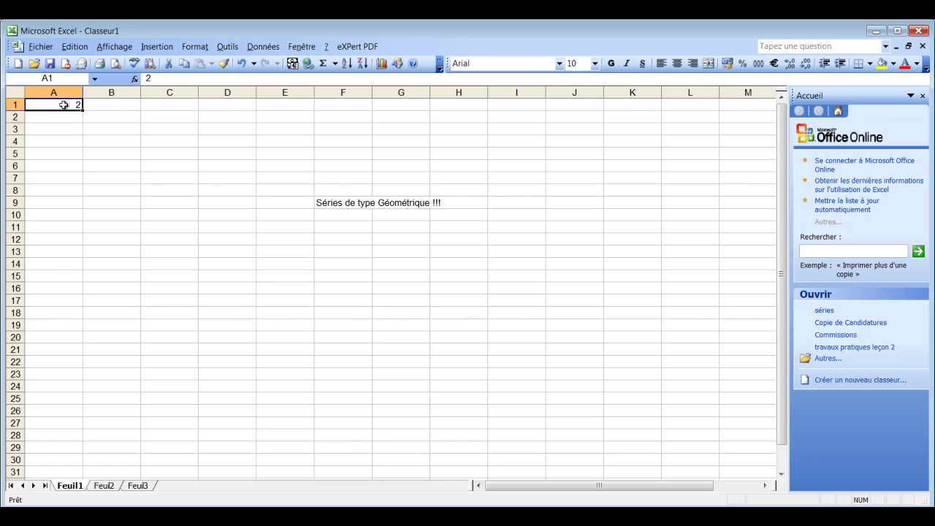
{"action": "left_click", "coordinate": [81, 47]}
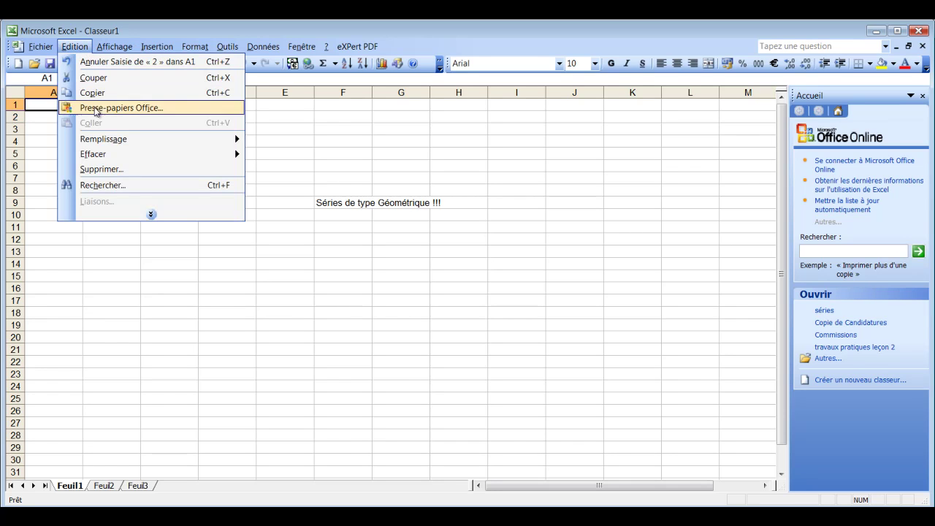
{"action": "mouse_move", "coordinate": [96, 143]}
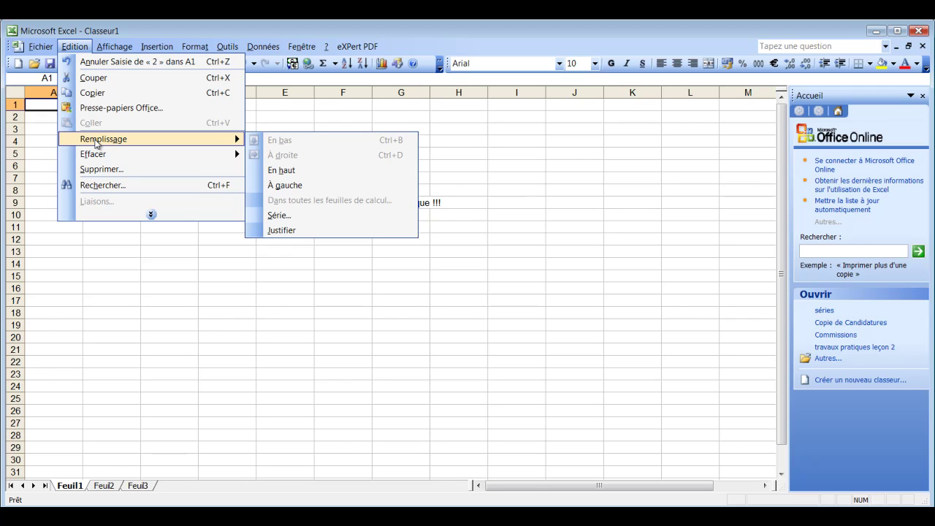
{"action": "left_click", "coordinate": [290, 216]}
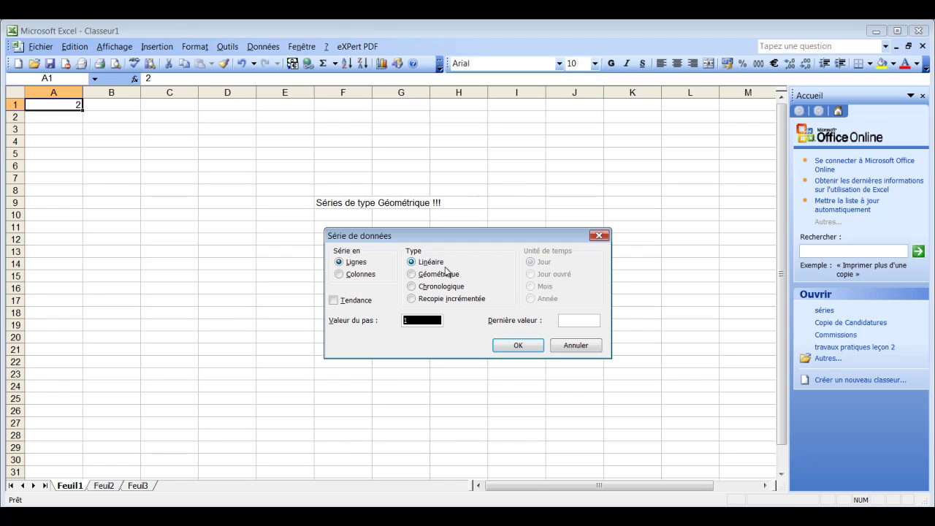
Generate a Géométrique series along row 1 with step 2 and last value 1700.
{"action": "left_click", "coordinate": [434, 275]}
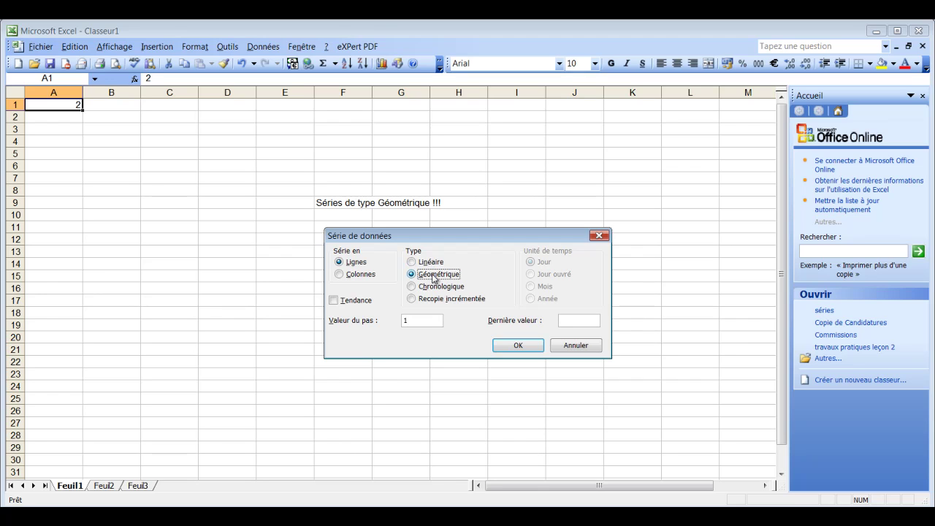
{"action": "left_click", "coordinate": [415, 322]}
{"action": "left_click", "coordinate": [573, 323]}
{"action": "type", "text": "1"}
{"action": "type", "text": "700"}
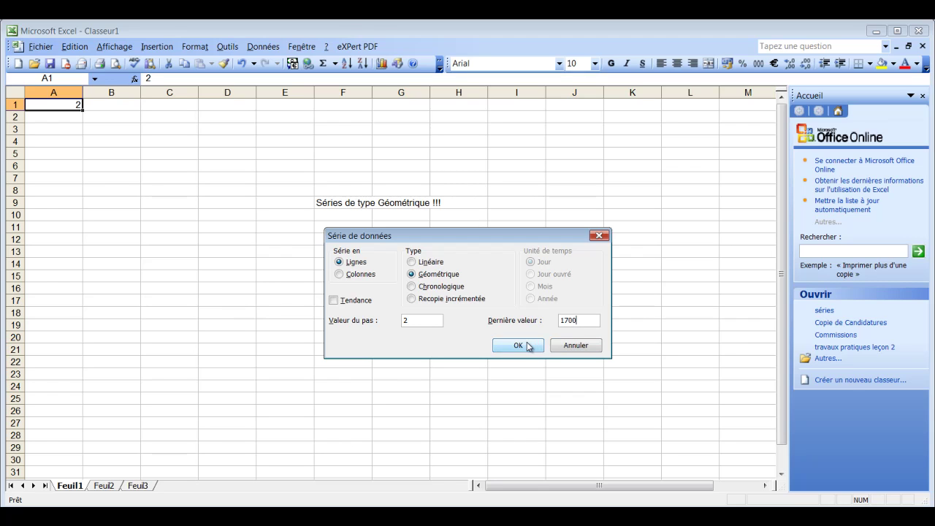
{"action": "left_click", "coordinate": [529, 346]}
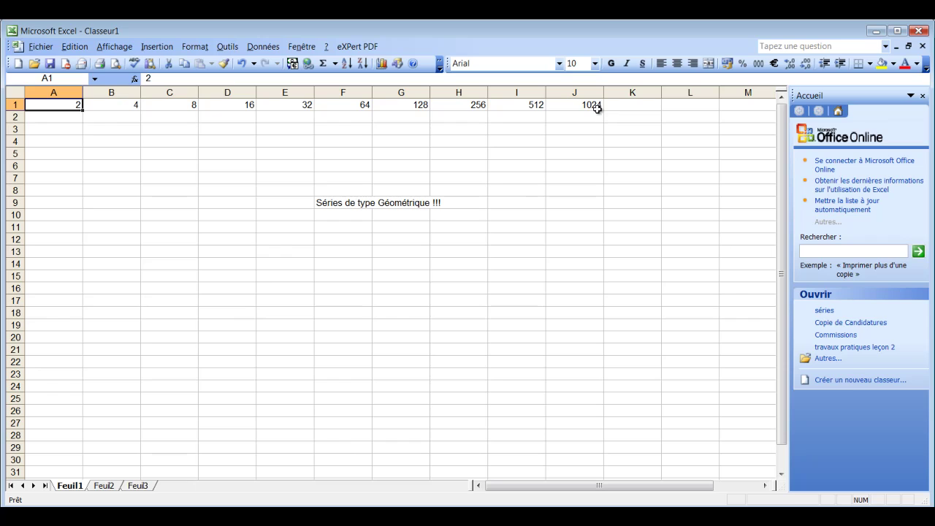
{"action": "left_click", "coordinate": [597, 105]}
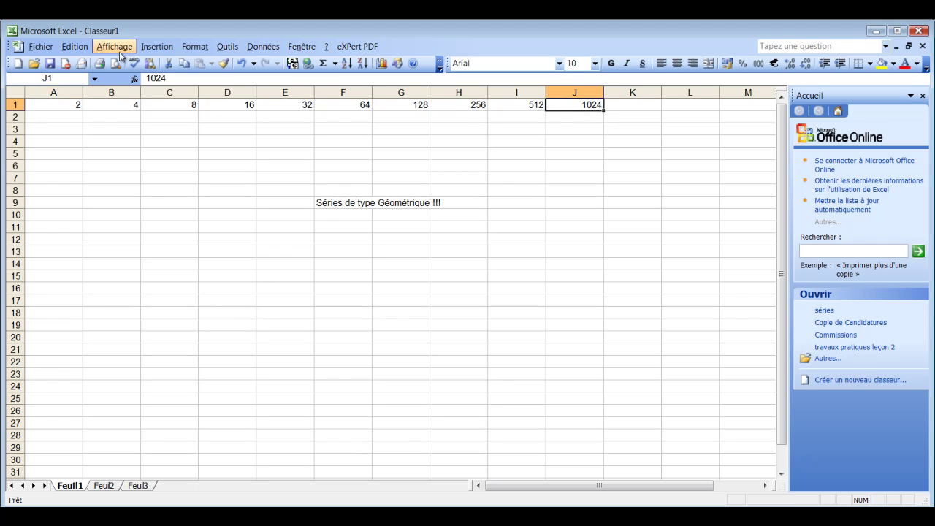
{"action": "left_click", "coordinate": [76, 118]}
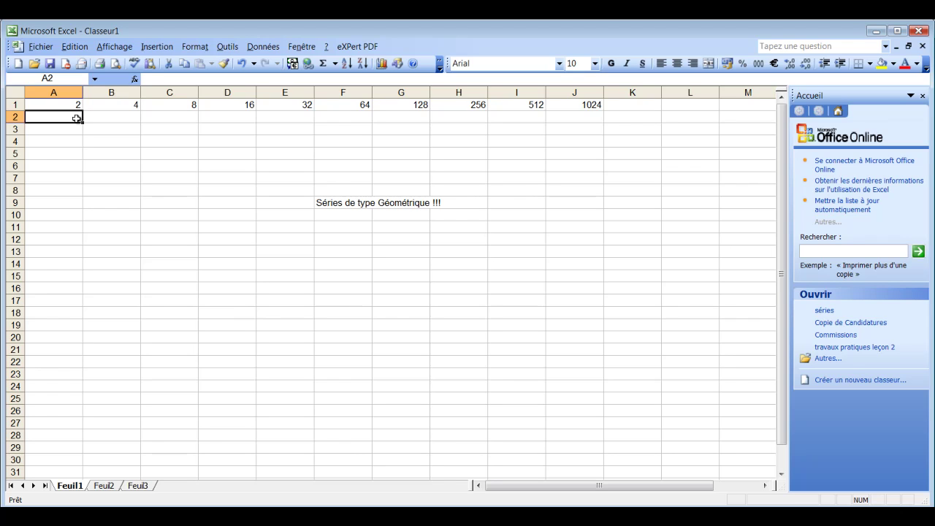
Select A2 as the new series start and bring up the Série de données dialog.
{"action": "double_click", "coordinate": [76, 119]}
{"action": "key", "text": "Return"}
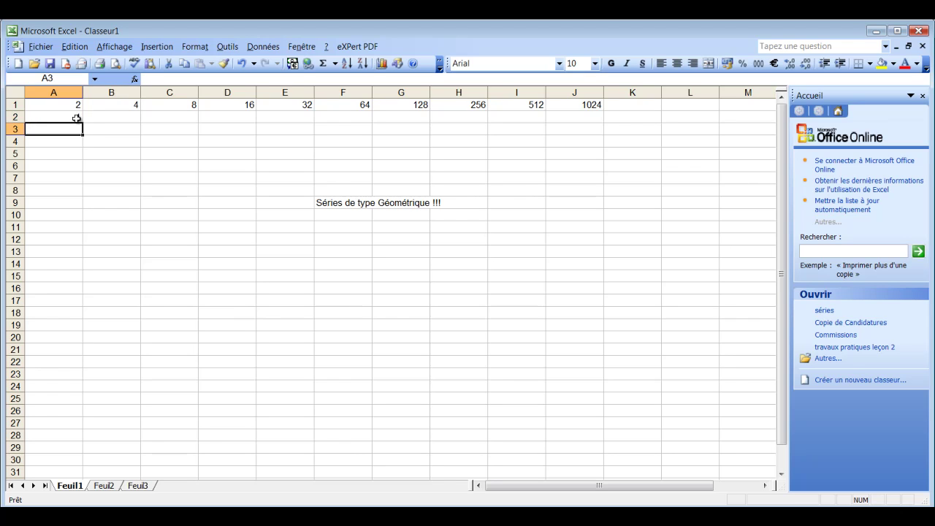
{"action": "left_click", "coordinate": [76, 118]}
{"action": "left_click", "coordinate": [80, 48]}
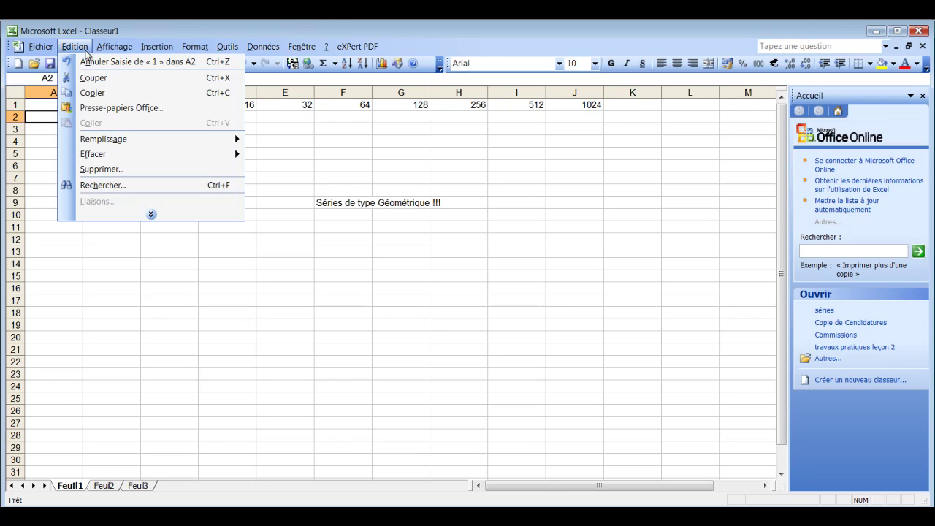
{"action": "mouse_move", "coordinate": [109, 141]}
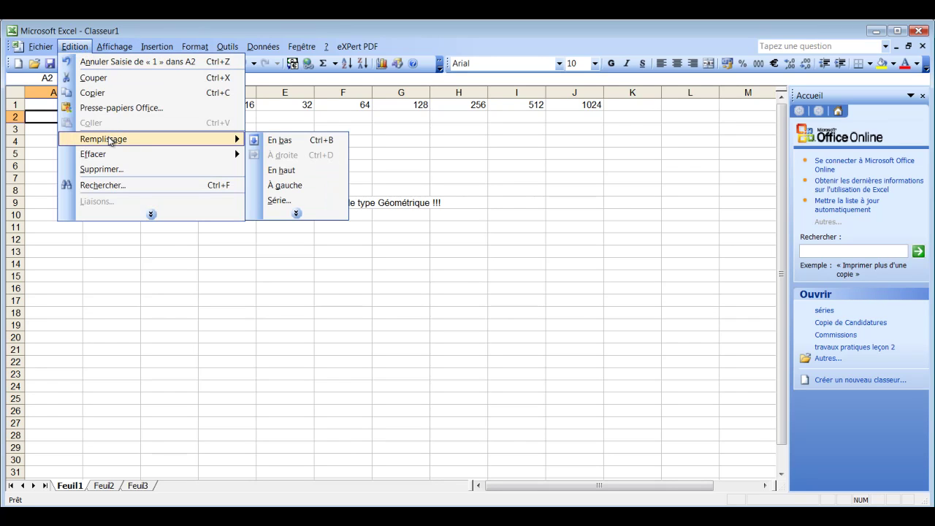
{"action": "left_click", "coordinate": [297, 202]}
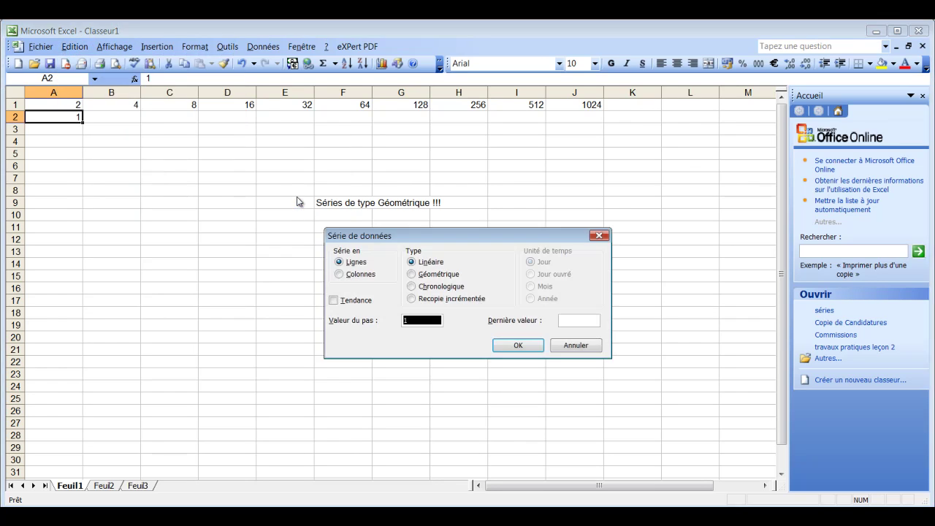
Fill row 2 with a Géométrique series, step 2, last value 1600 (1 to 1024).
{"action": "left_click", "coordinate": [428, 276]}
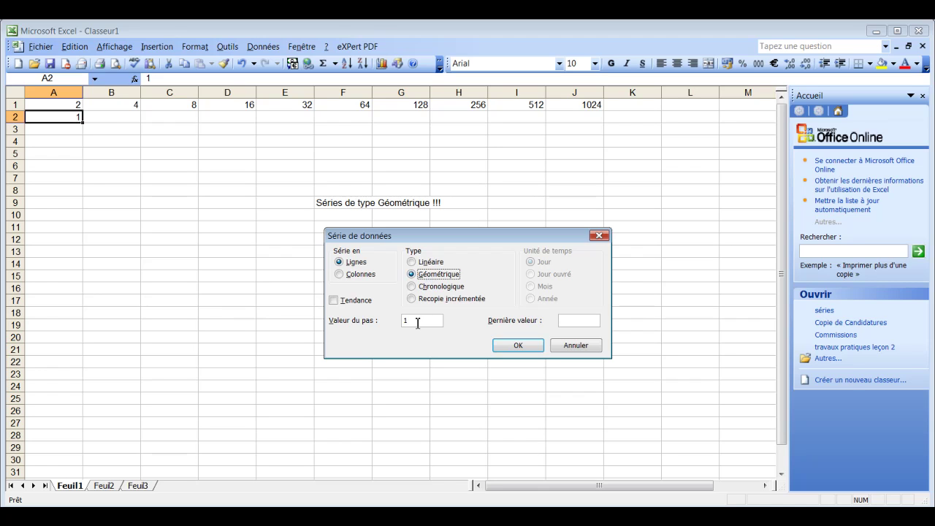
{"action": "left_click", "coordinate": [417, 321]}
{"action": "left_click", "coordinate": [587, 322]}
{"action": "type", "text": "1600"}
{"action": "left_click", "coordinate": [520, 345]}
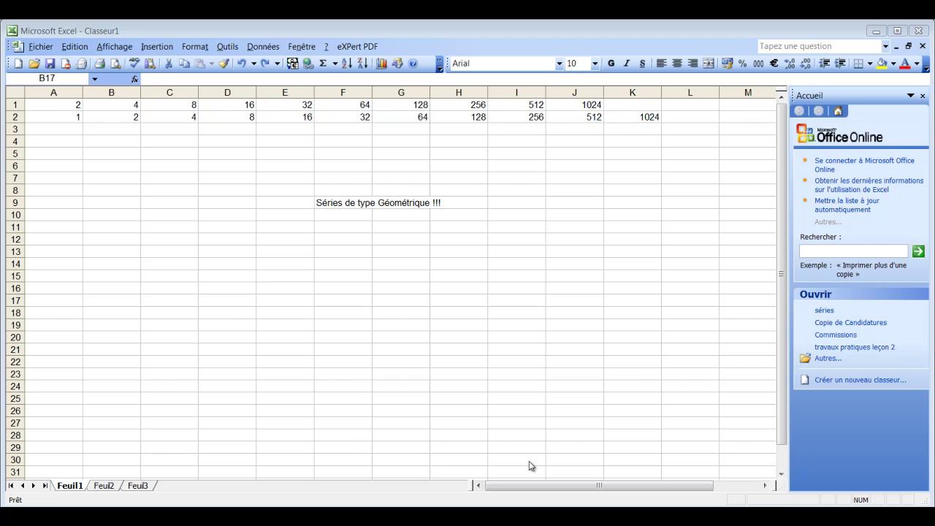
Enter 1 in A3 and 3 in B3, then select A3:B3.
{"action": "left_click", "coordinate": [74, 127]}
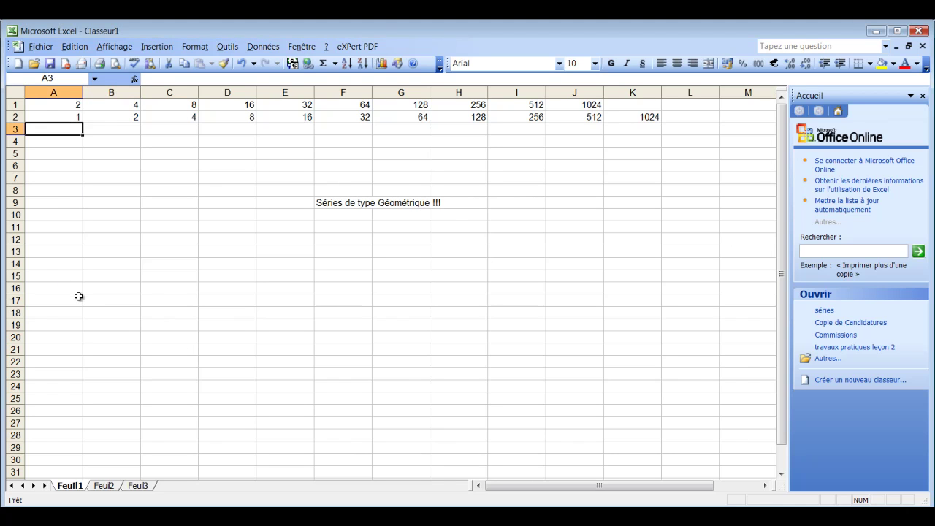
{"action": "type", "text": "1"}
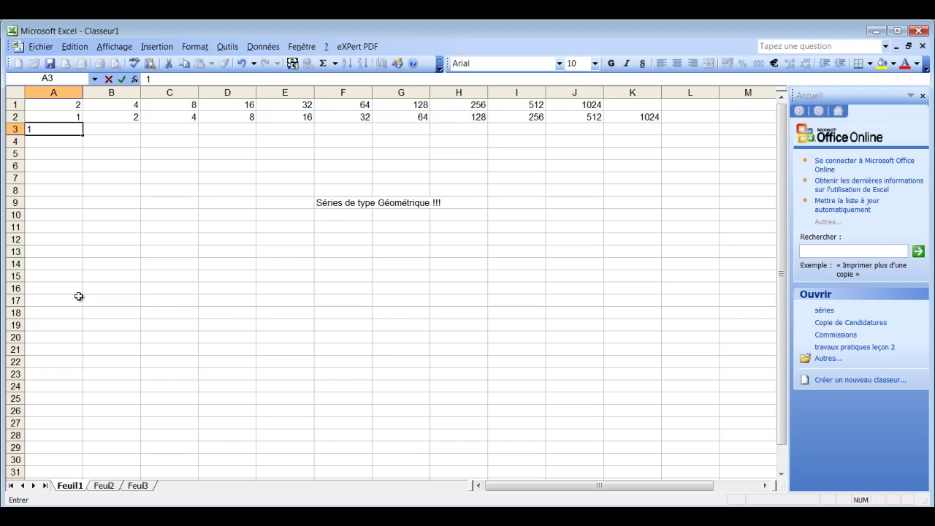
{"action": "key", "text": "Return"}
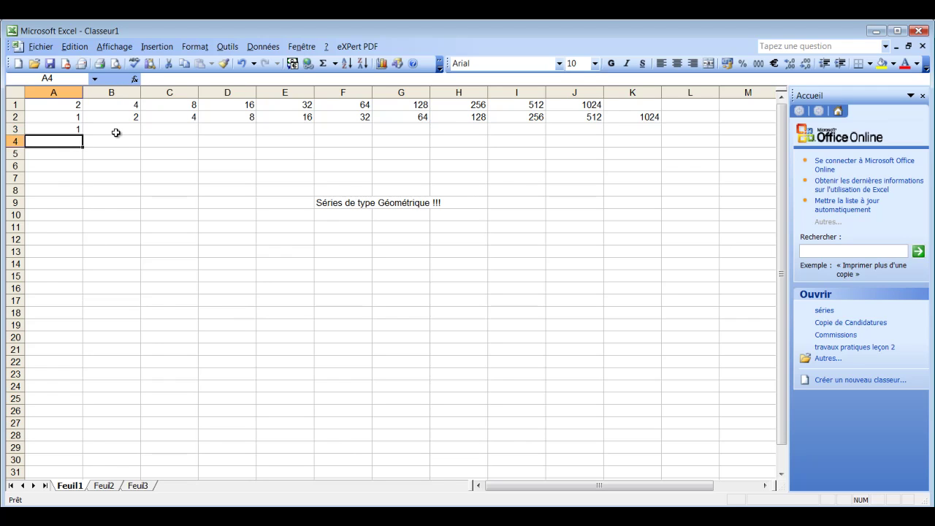
{"action": "left_click", "coordinate": [117, 130]}
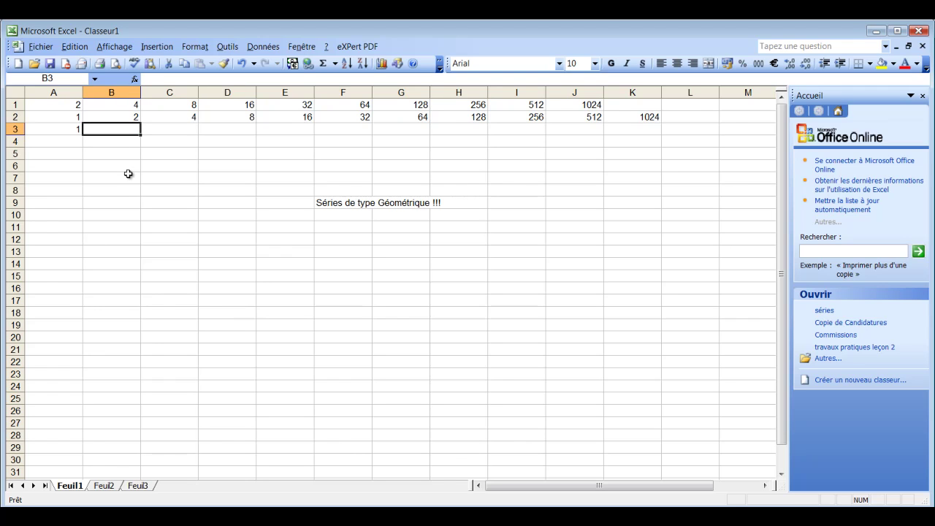
{"action": "type", "text": "3"}
{"action": "key", "text": "Return"}
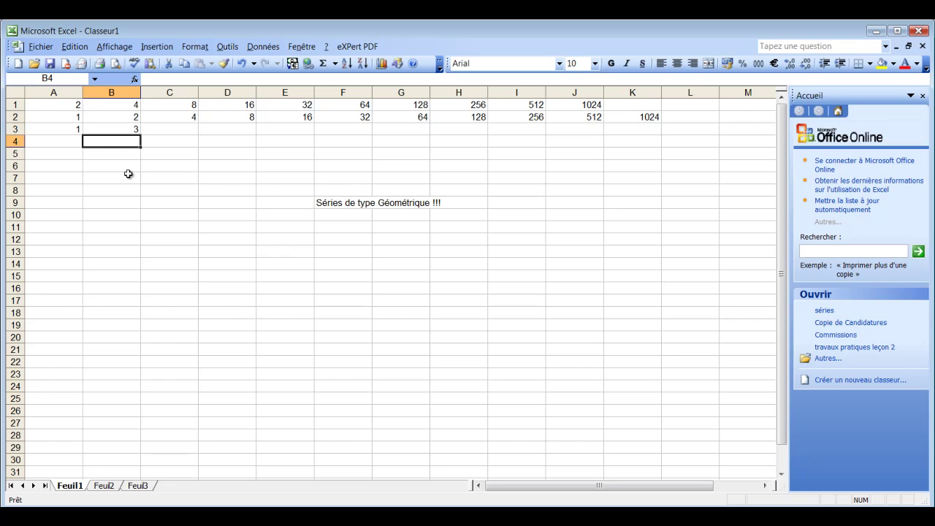
{"action": "left_click_drag", "start_coordinate": [74, 130], "coordinate": [117, 130]}
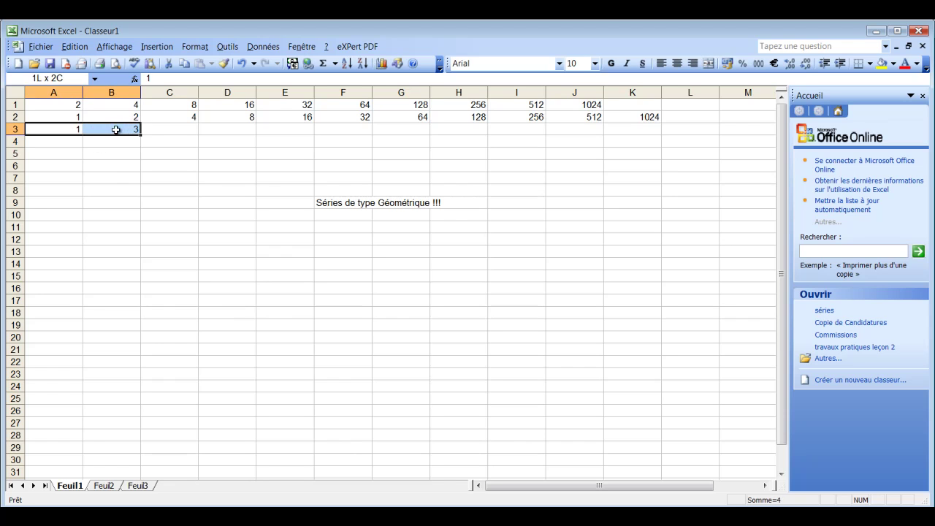
Apply a series fill with Tendance ticked to the A3:B3 selection.
{"action": "left_click", "coordinate": [86, 51]}
{"action": "mouse_move", "coordinate": [117, 138]}
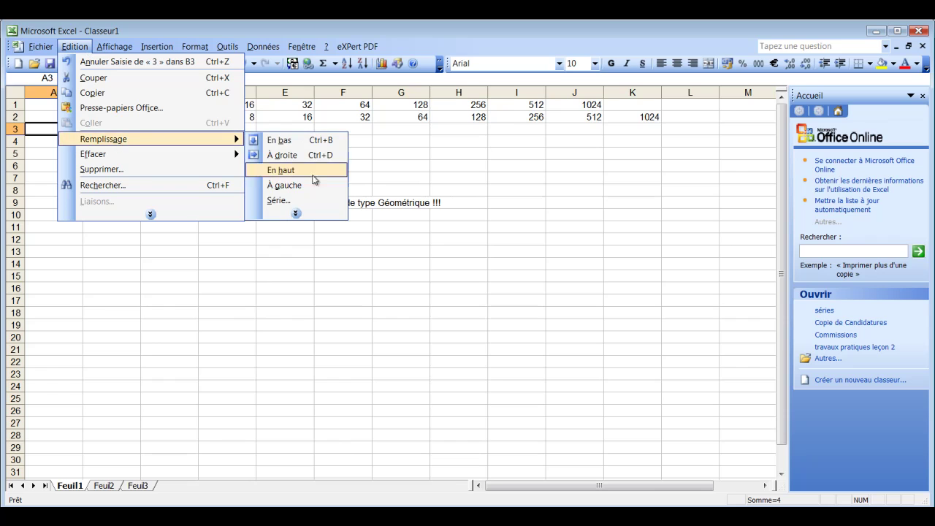
{"action": "left_click", "coordinate": [294, 198]}
{"action": "left_click", "coordinate": [431, 276]}
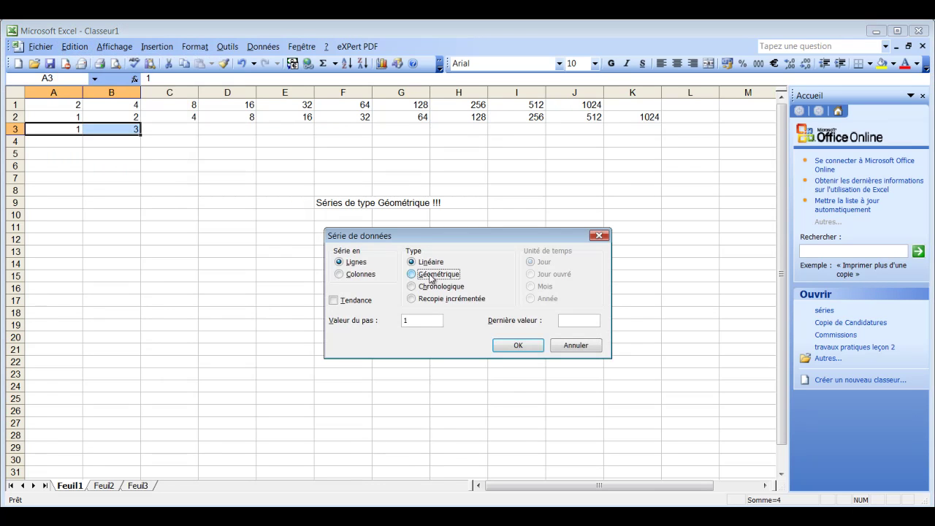
{"action": "left_click", "coordinate": [333, 301]}
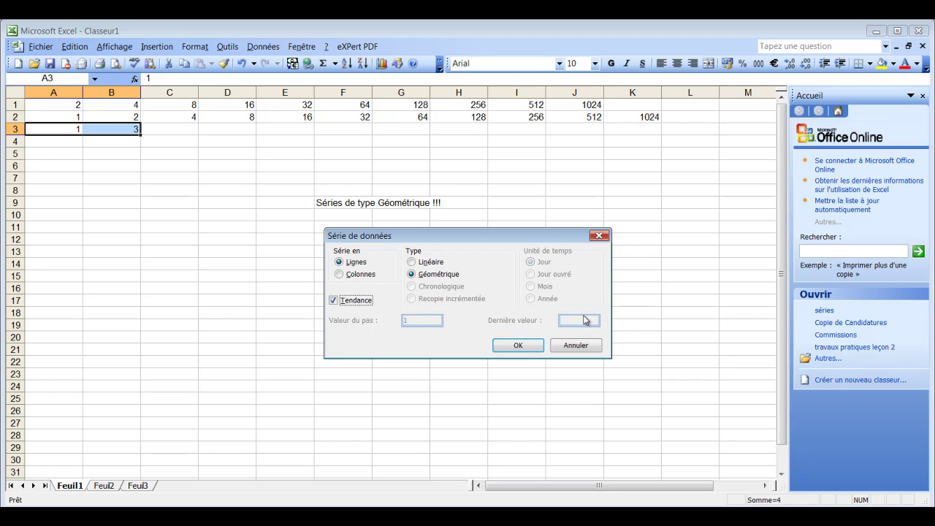
{"action": "left_click", "coordinate": [518, 345]}
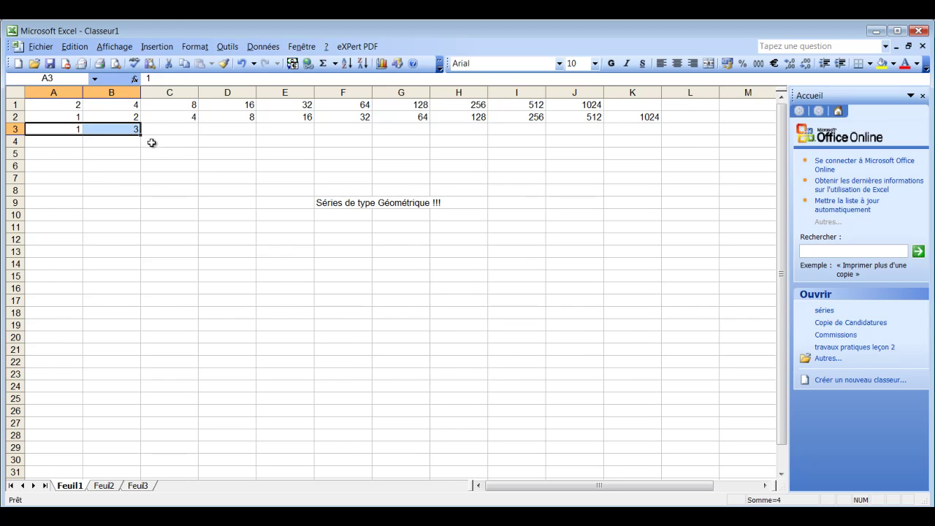
Extend the 1, 3 pattern across A3:K3 to get odd numbers up to 21, then reselect A3:B3.
{"action": "left_click_drag", "start_coordinate": [138, 137], "coordinate": [652, 139]}
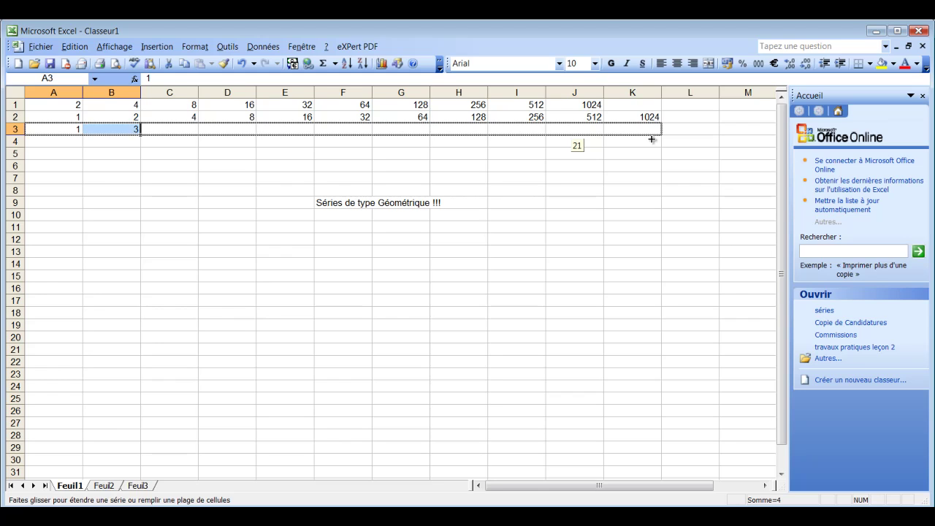
{"action": "left_click_drag", "start_coordinate": [651, 139], "coordinate": [653, 138]}
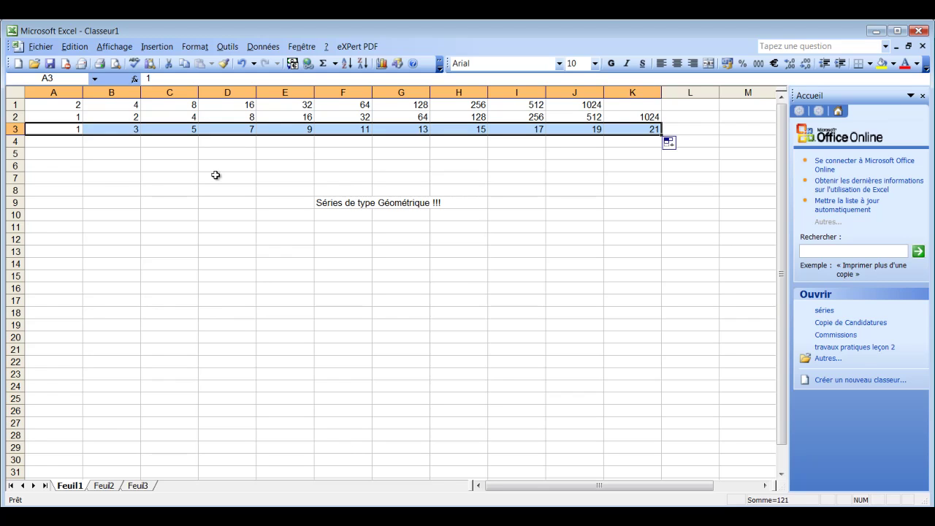
{"action": "left_click", "coordinate": [193, 180]}
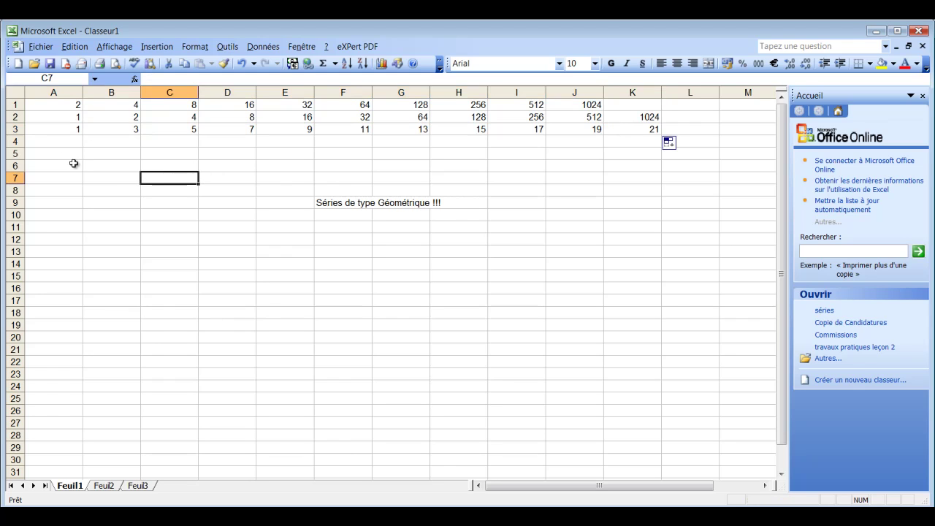
{"action": "left_click_drag", "start_coordinate": [64, 130], "coordinate": [106, 129]}
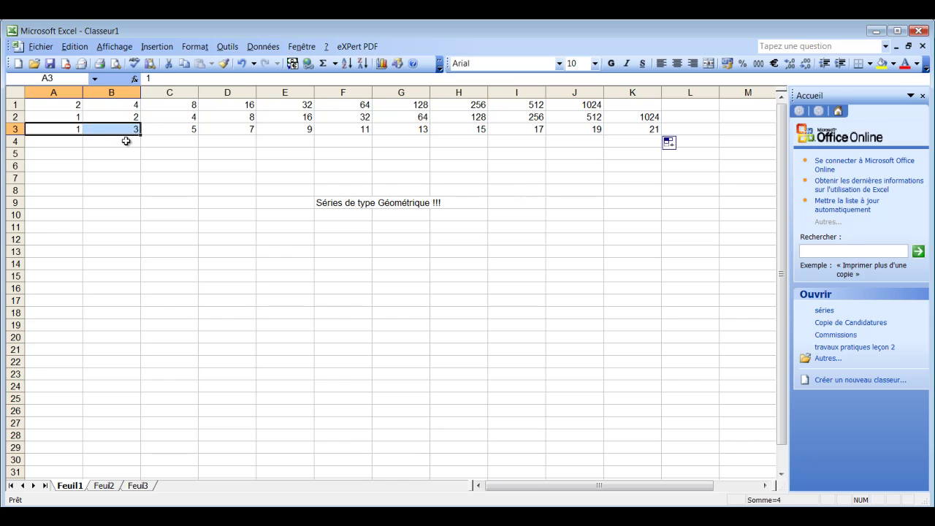
Enter 2 in A4 and give the cell a light yellow fill.
{"action": "left_click", "coordinate": [76, 145]}
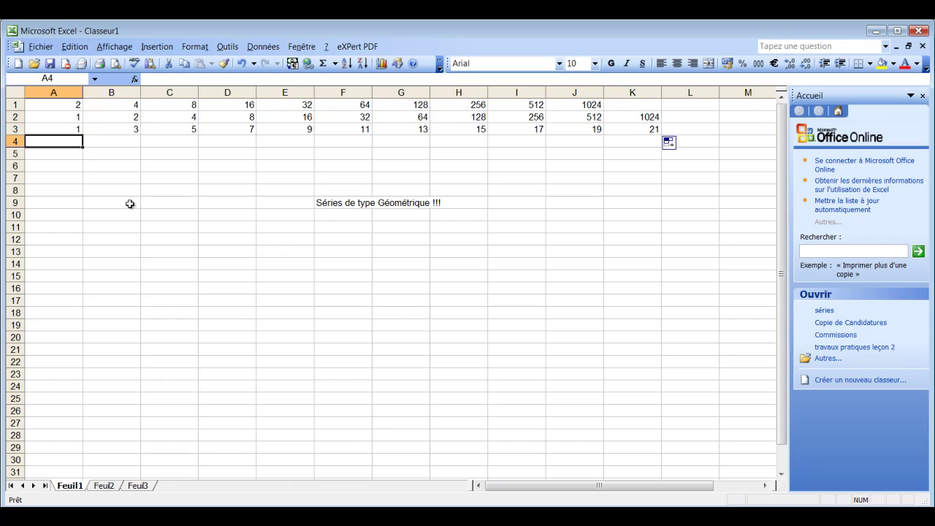
{"action": "type", "text": "2"}
{"action": "key", "text": "Return"}
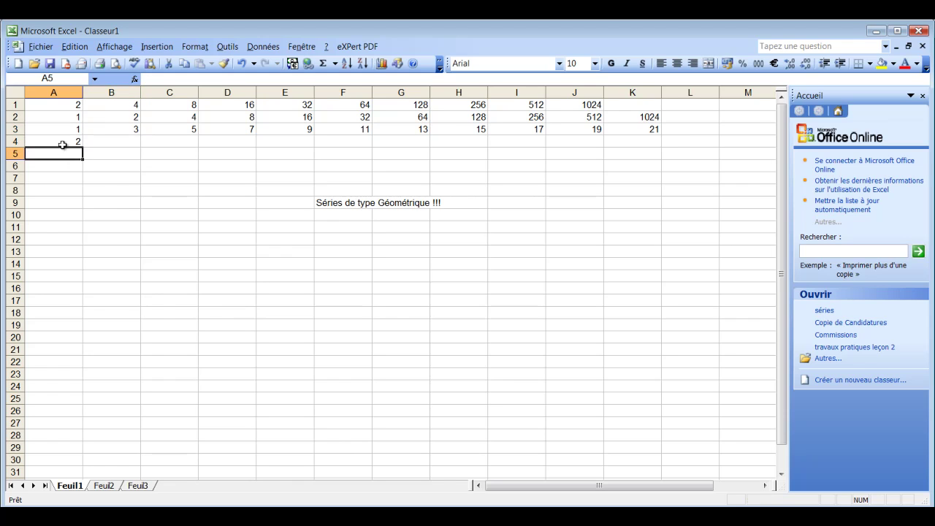
{"action": "left_click", "coordinate": [56, 141]}
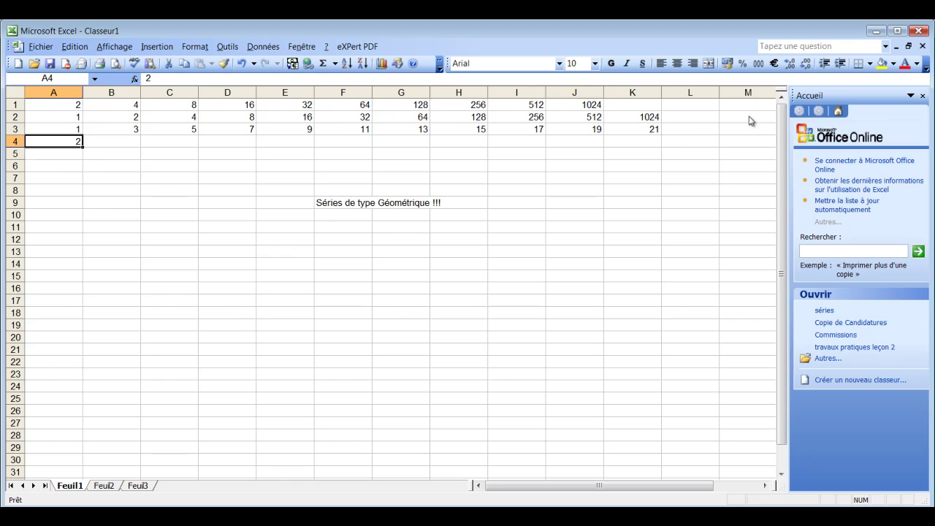
{"action": "left_click", "coordinate": [893, 64]}
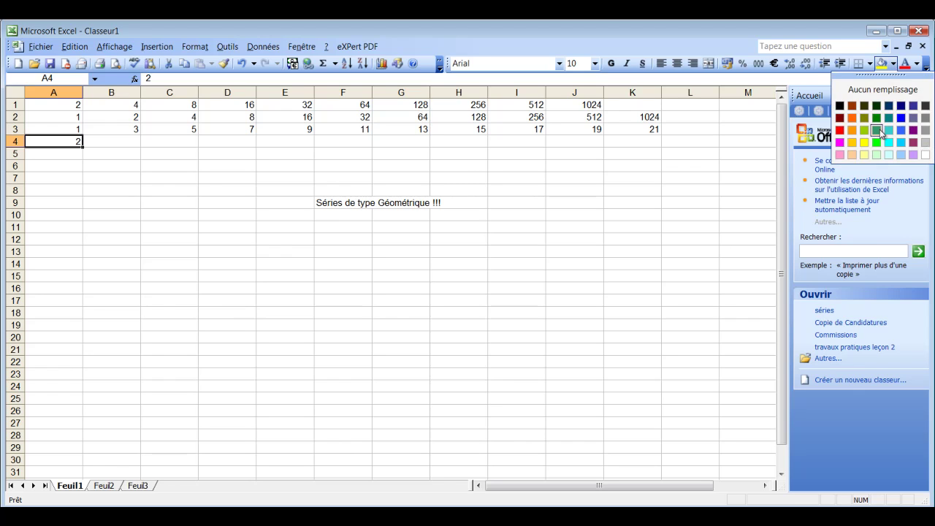
{"action": "left_click", "coordinate": [863, 155]}
{"action": "left_click", "coordinate": [343, 325]}
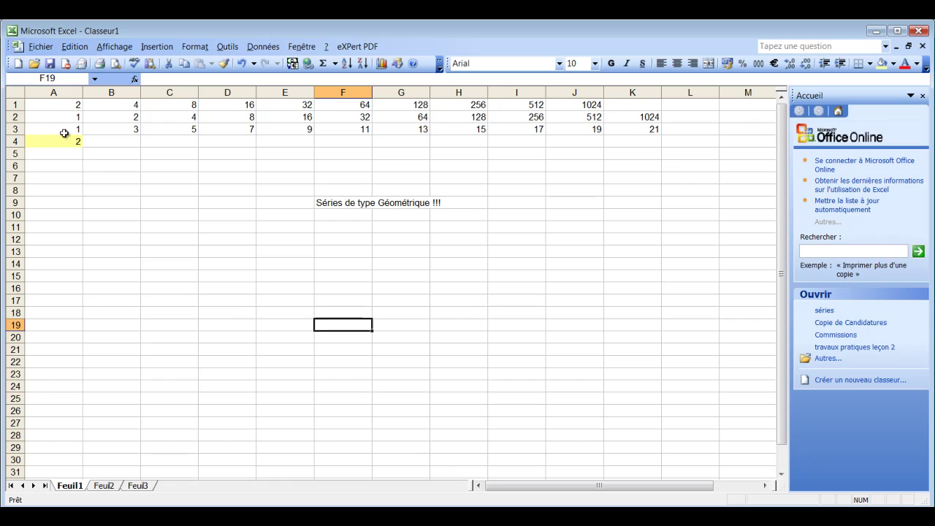
Point out the starting values in A3 and B3, then deselect them.
{"action": "left_click", "coordinate": [65, 133]}
{"action": "left_click", "coordinate": [121, 129]}
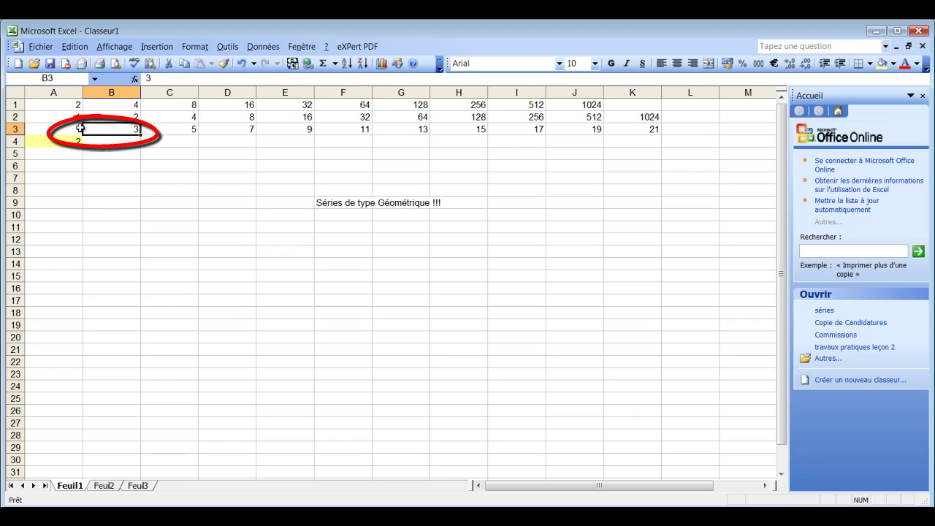
{"action": "left_click", "coordinate": [133, 203]}
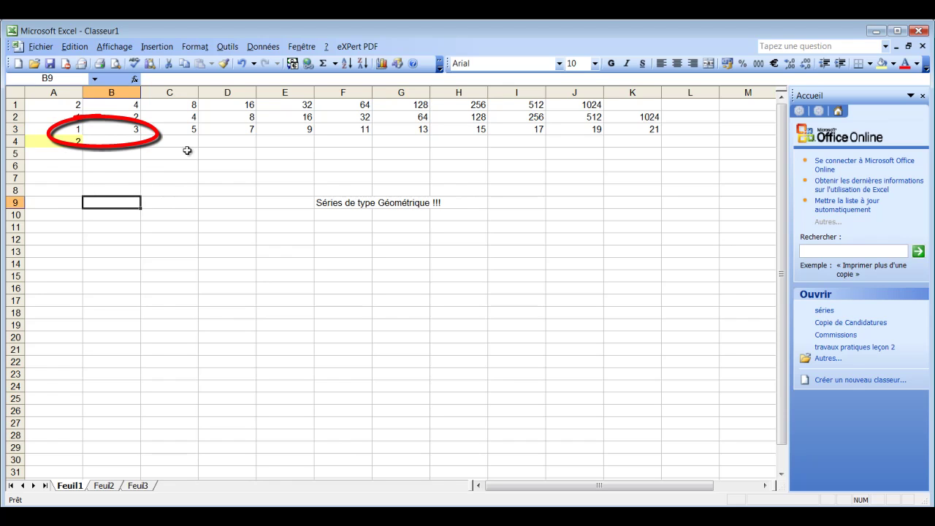